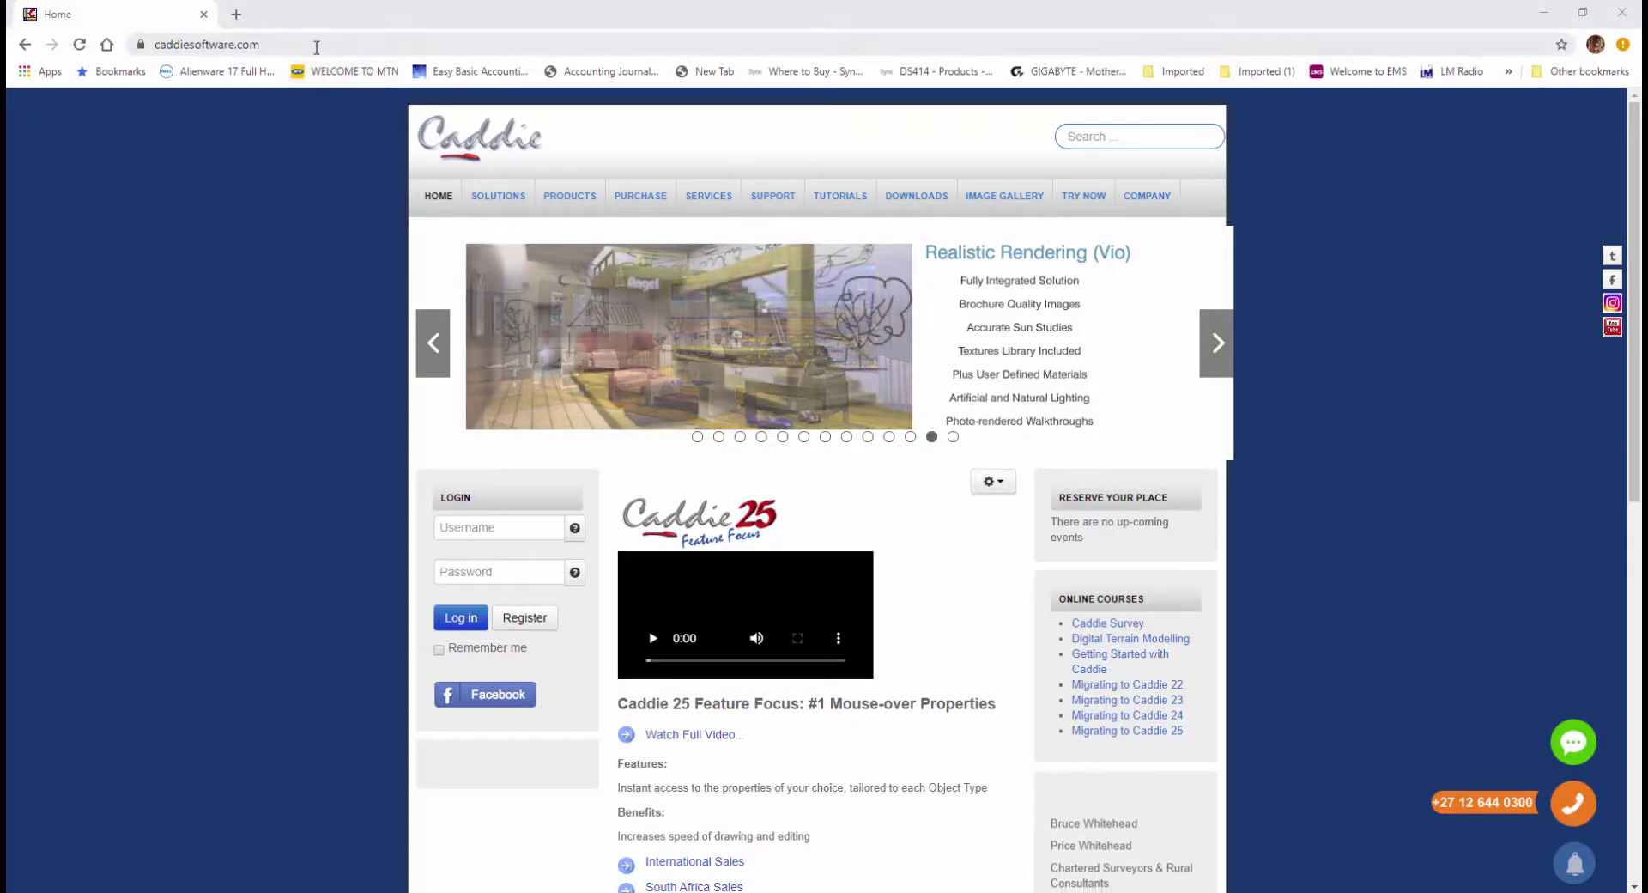
left_click(316, 47)
type("ww")
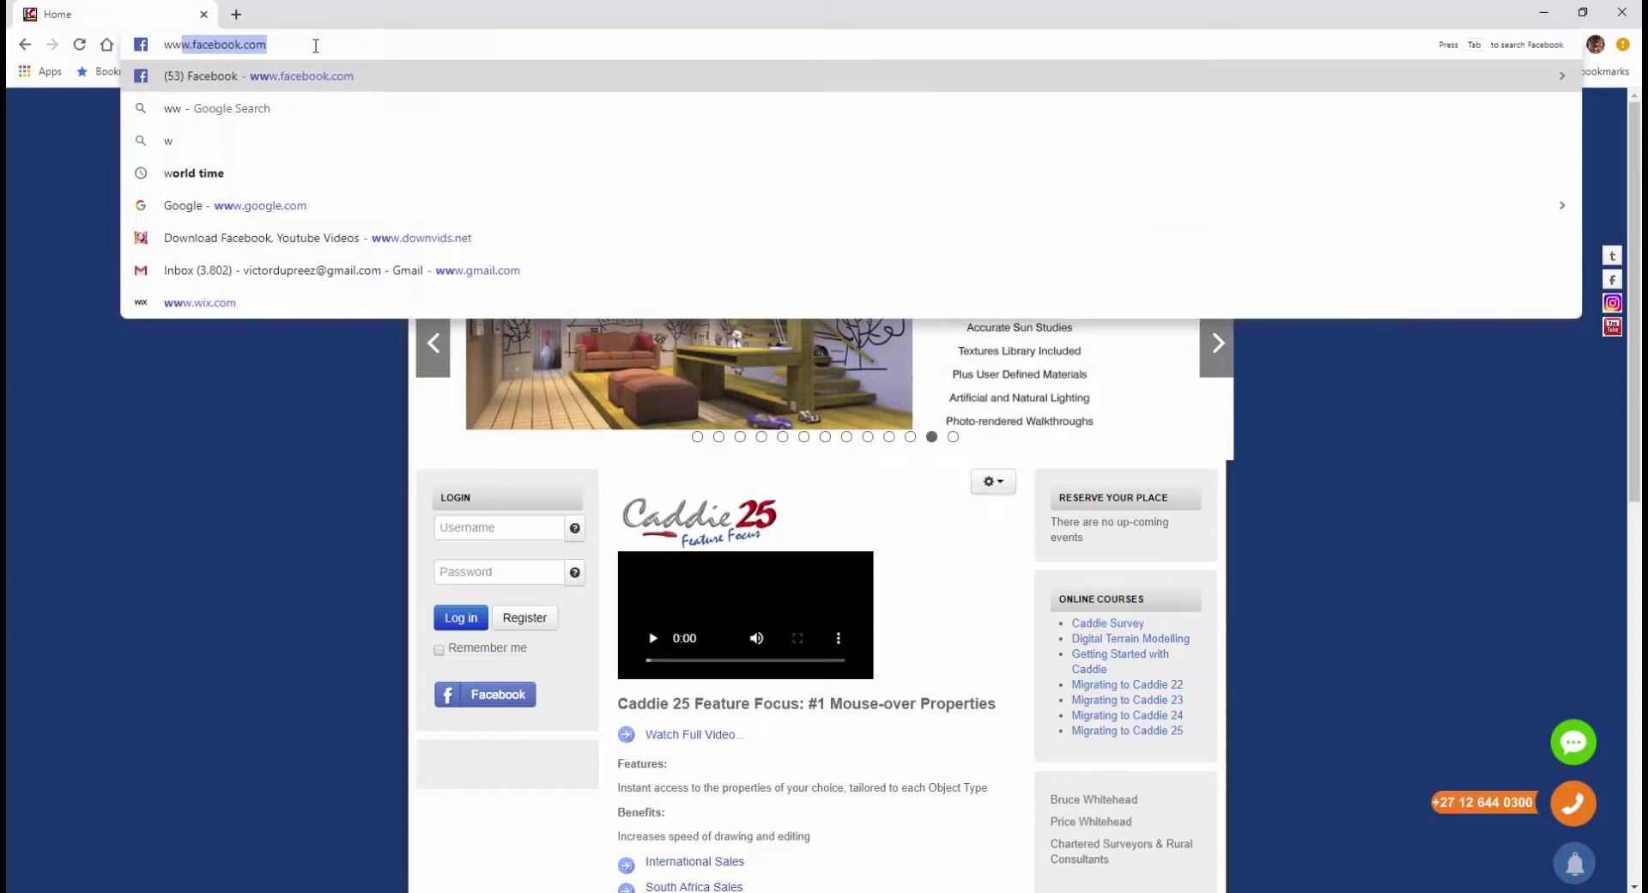
type("w.")
type("pdf995.com")
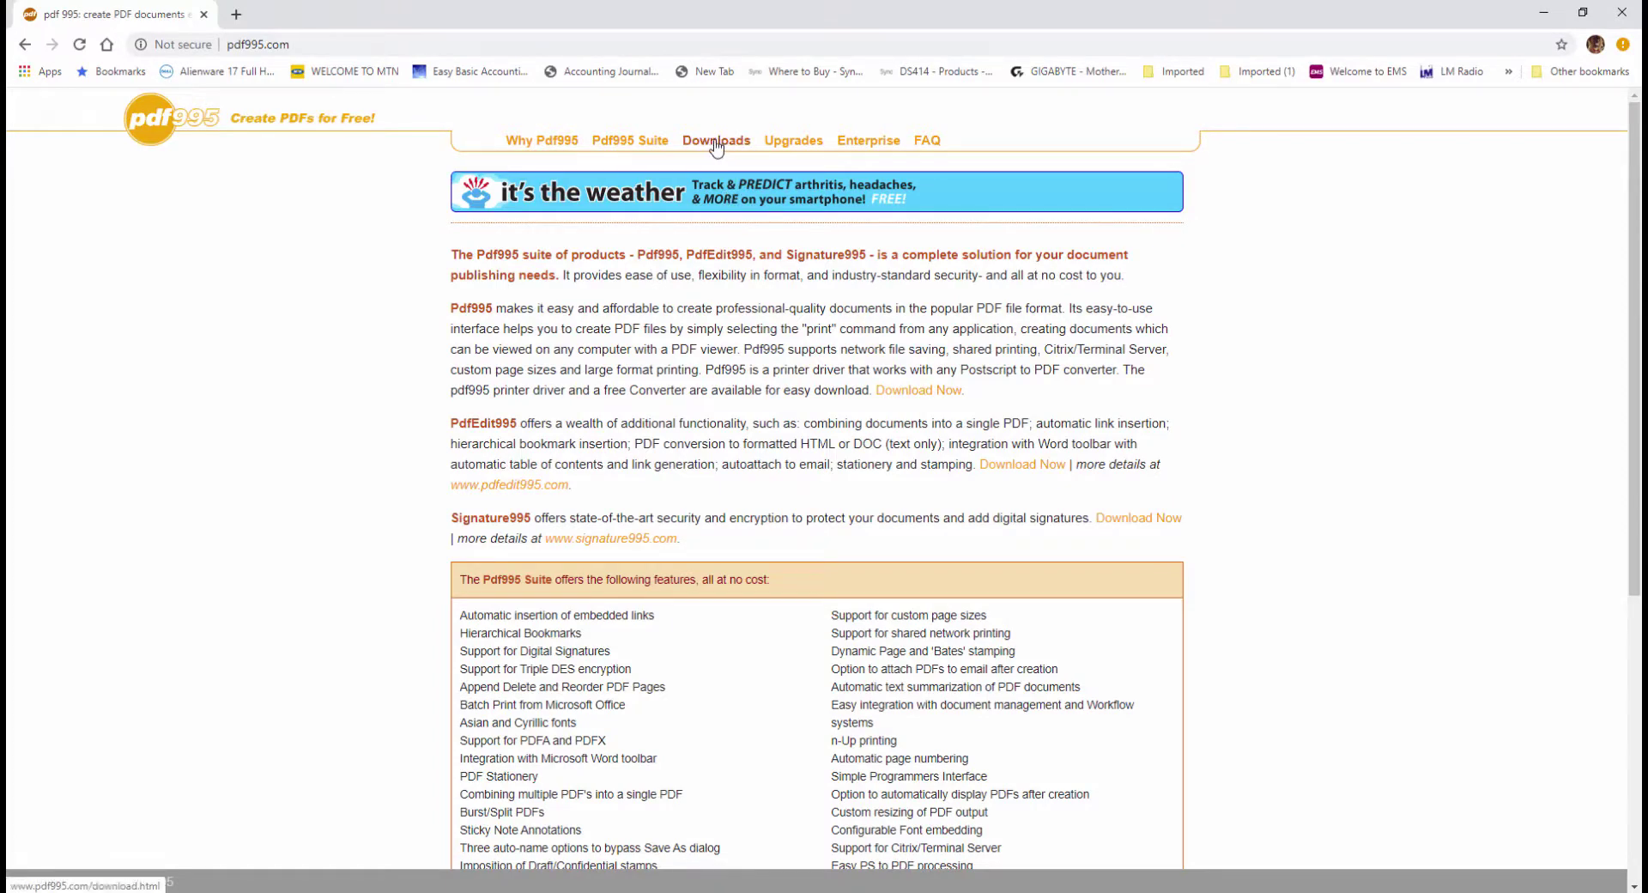
left_click(717, 146)
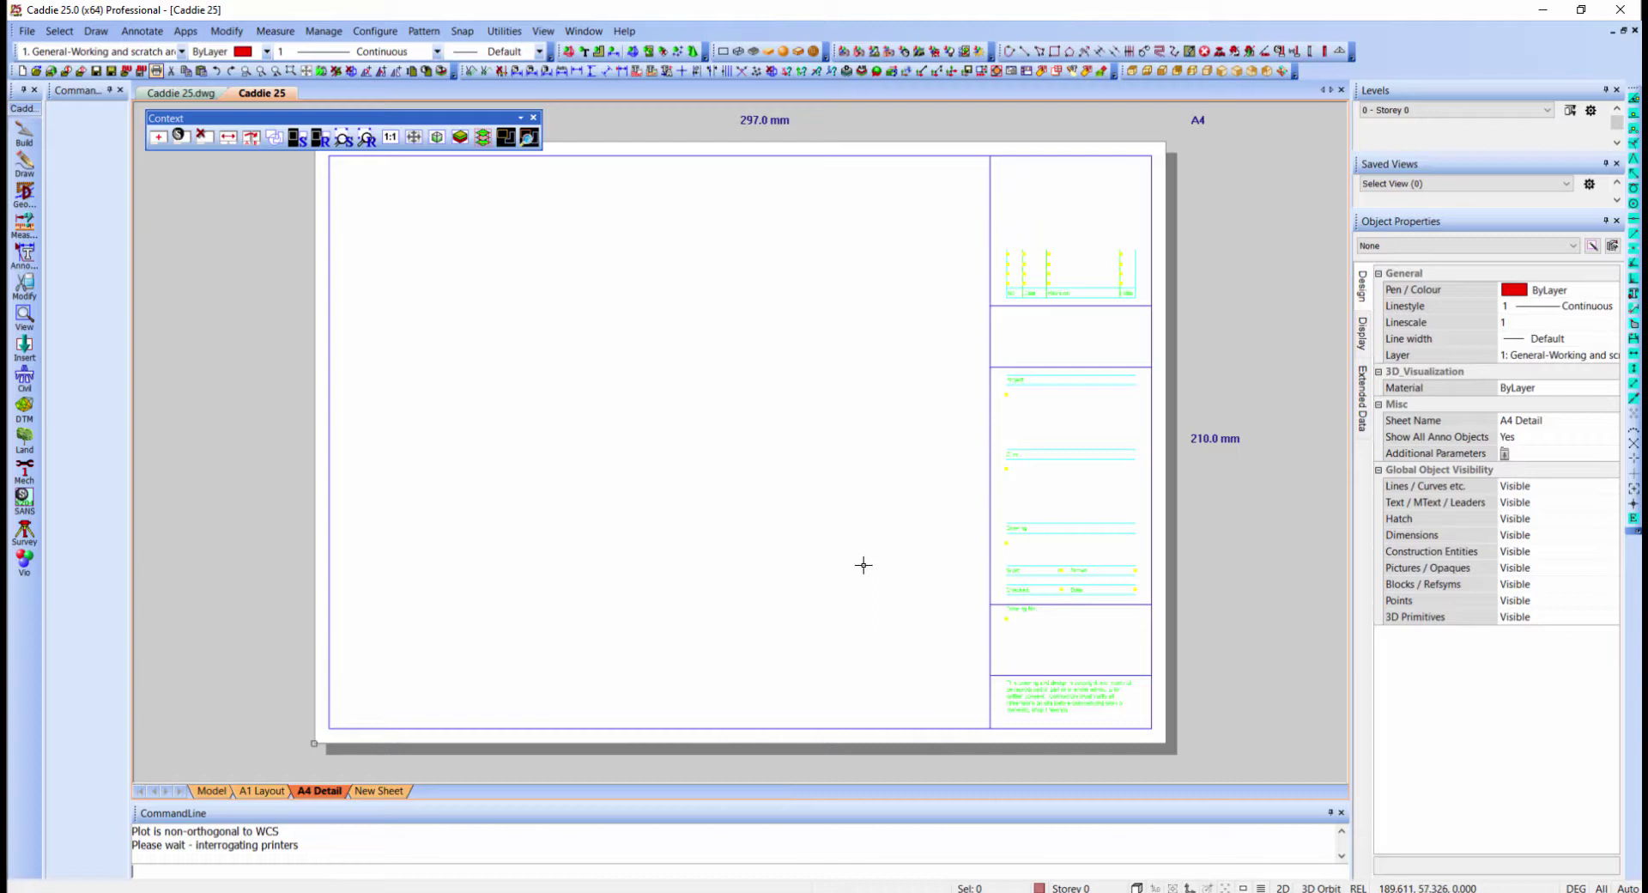
Step: Set the A4 Detail sheet setup to printer PDF995 with A4 paper size
right_click(326, 797)
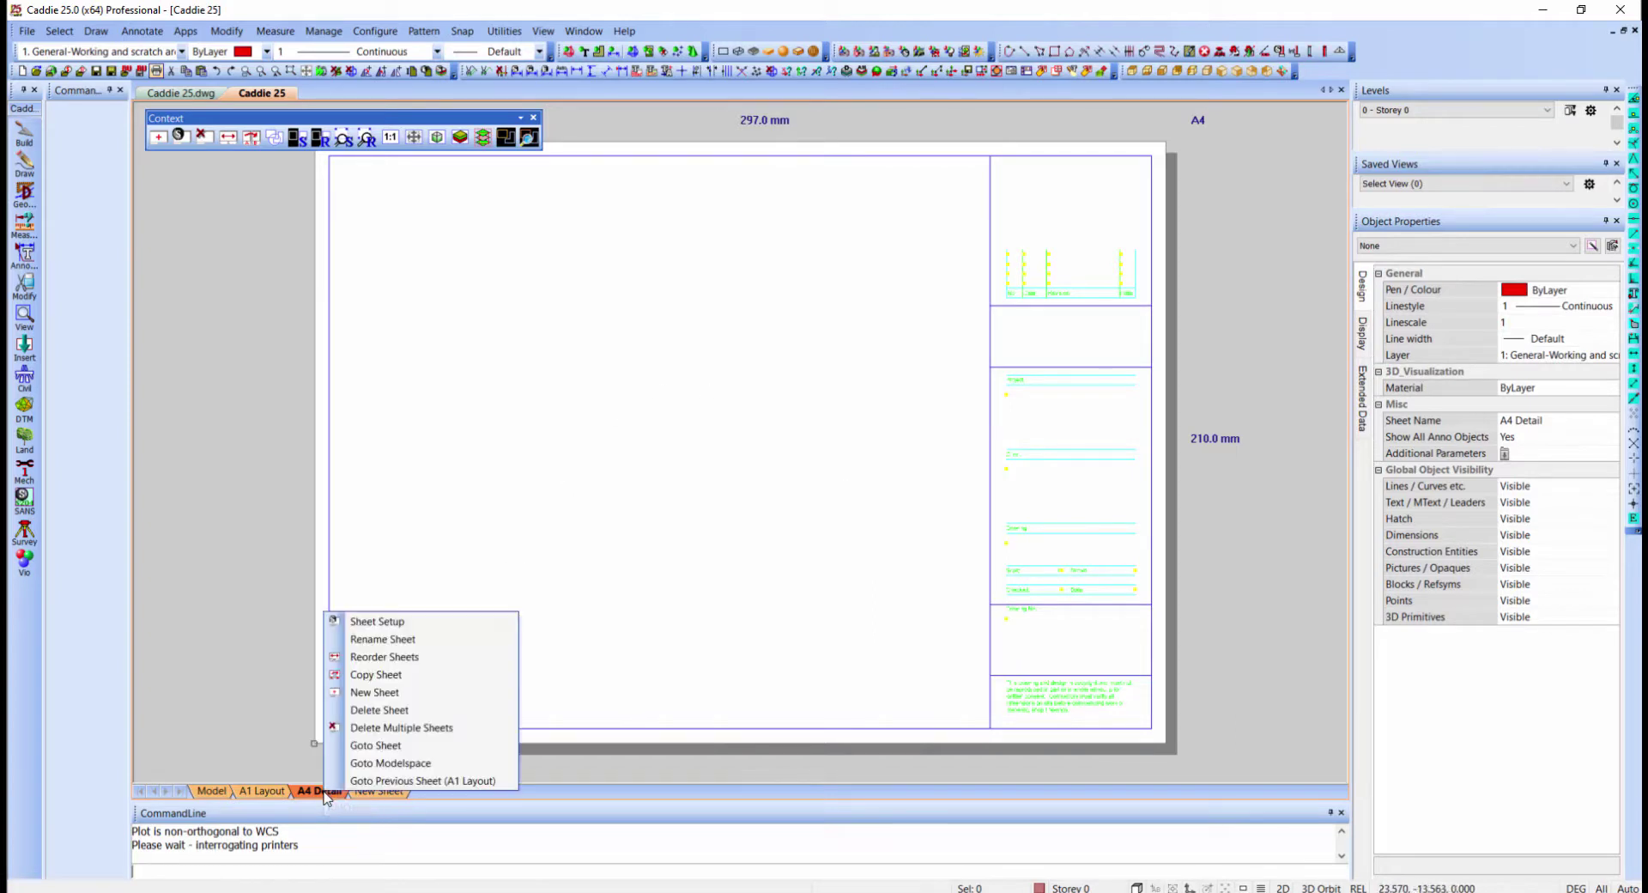
left_click(429, 629)
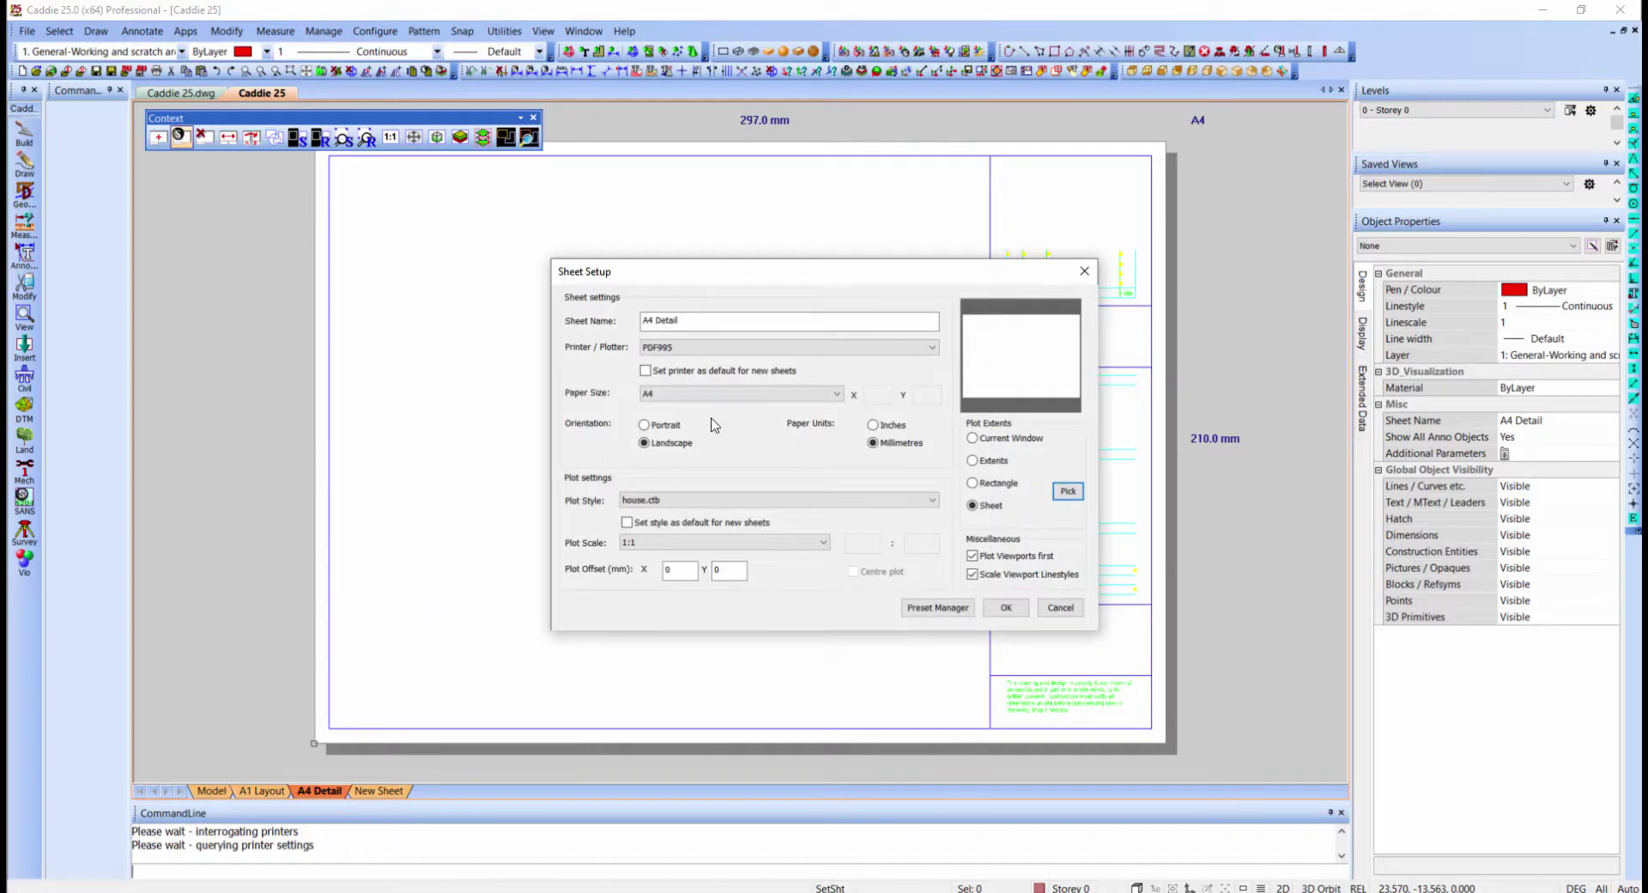
left_click(746, 348)
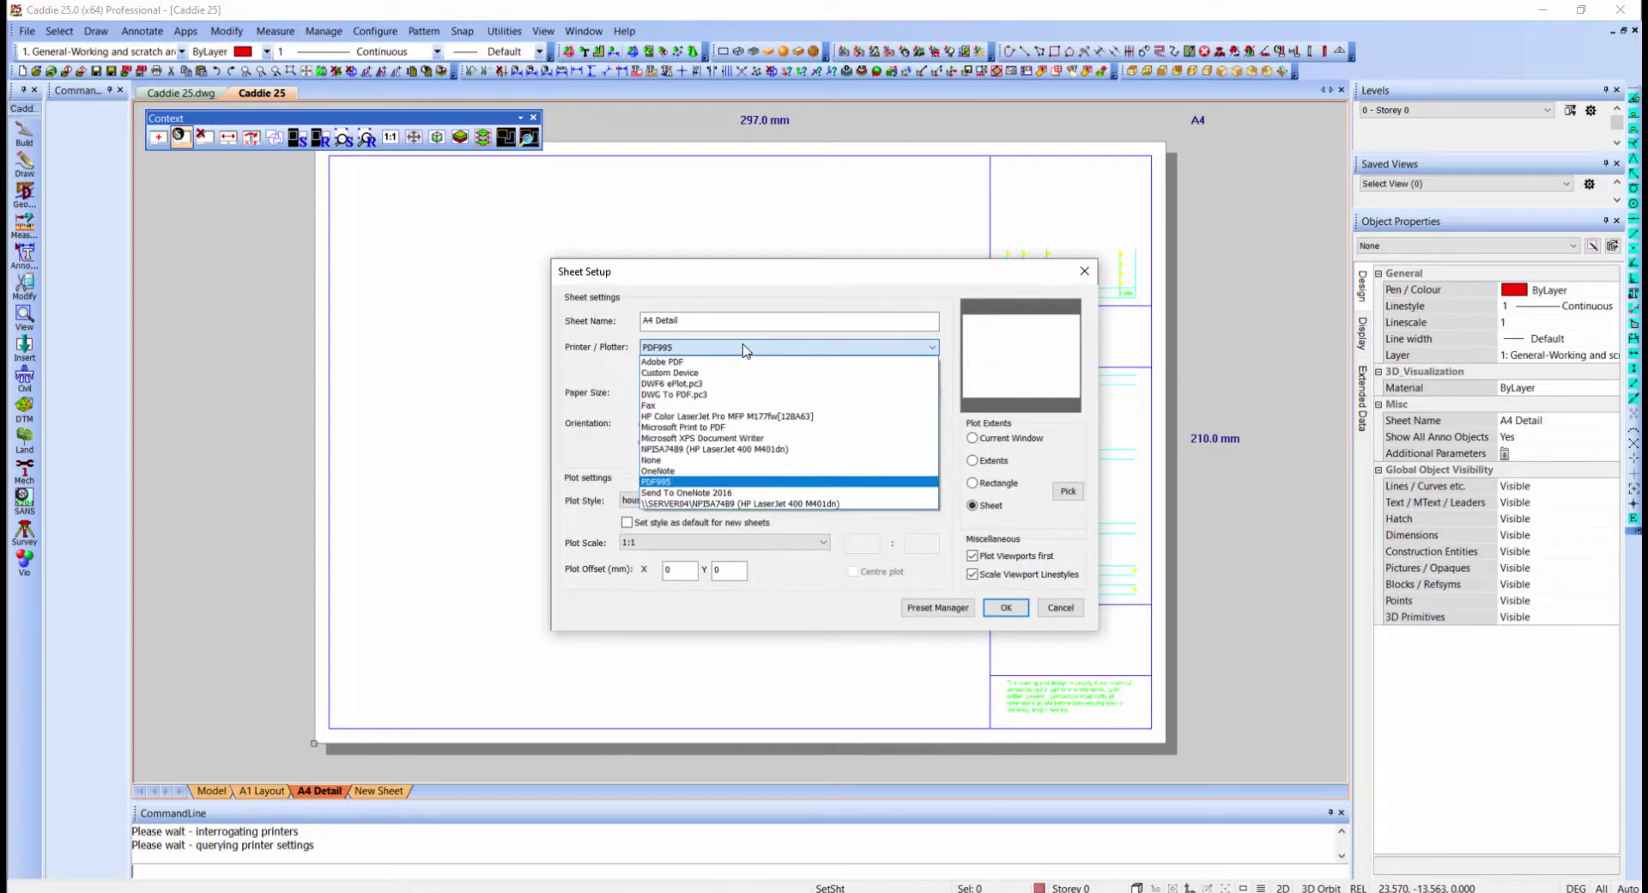
left_click(746, 482)
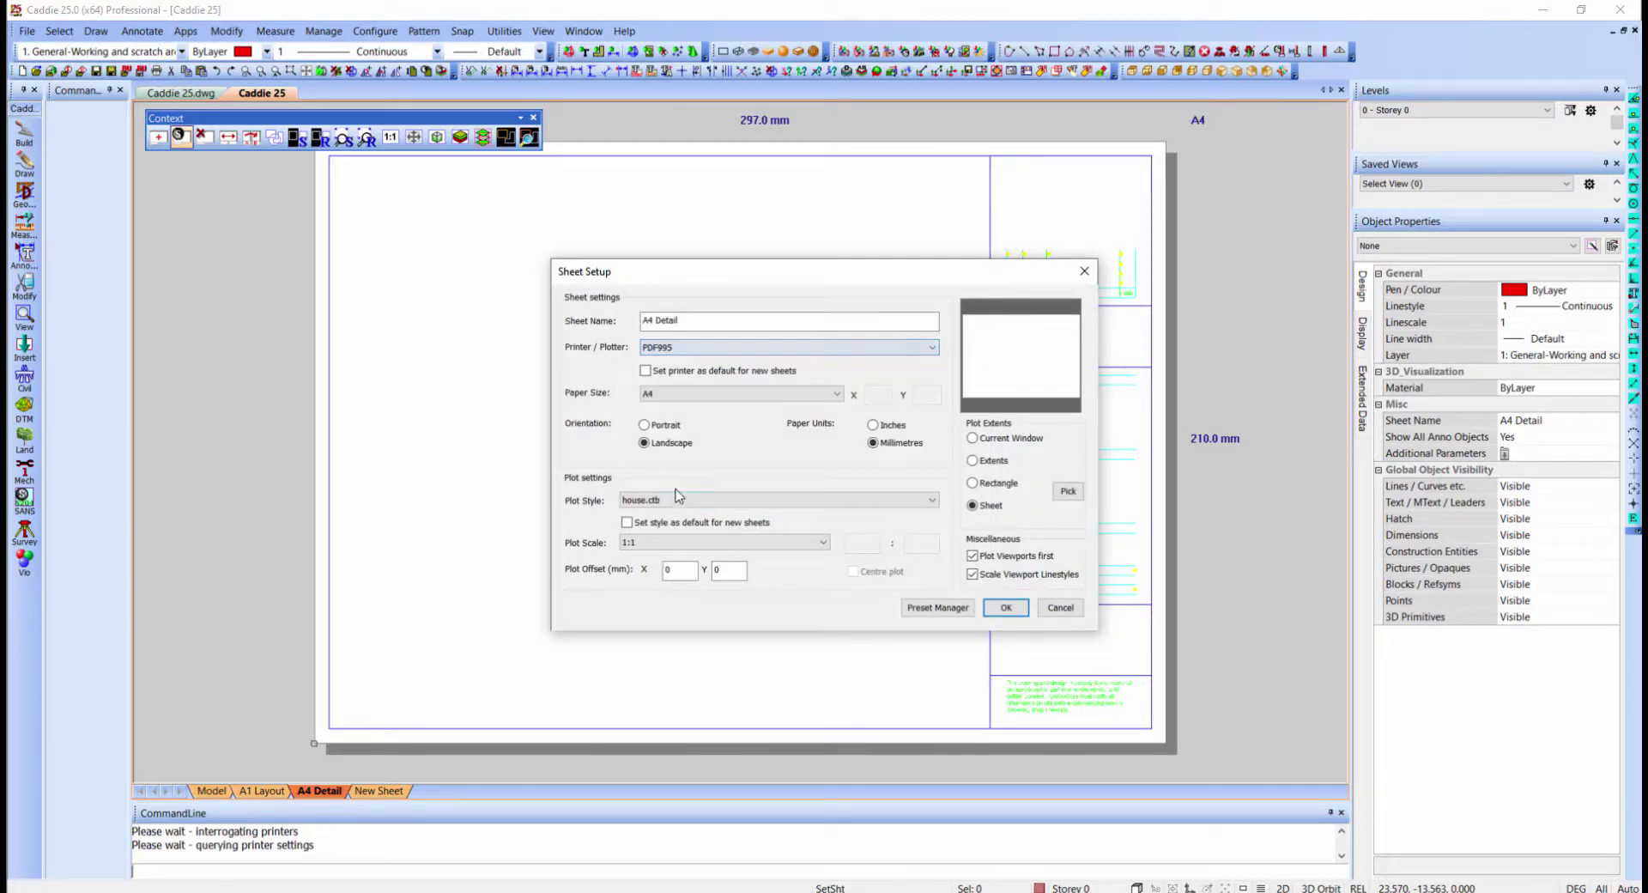
left_click(792, 397)
left_click(791, 398)
left_click_drag(717, 322, 646, 325)
left_click(1006, 608)
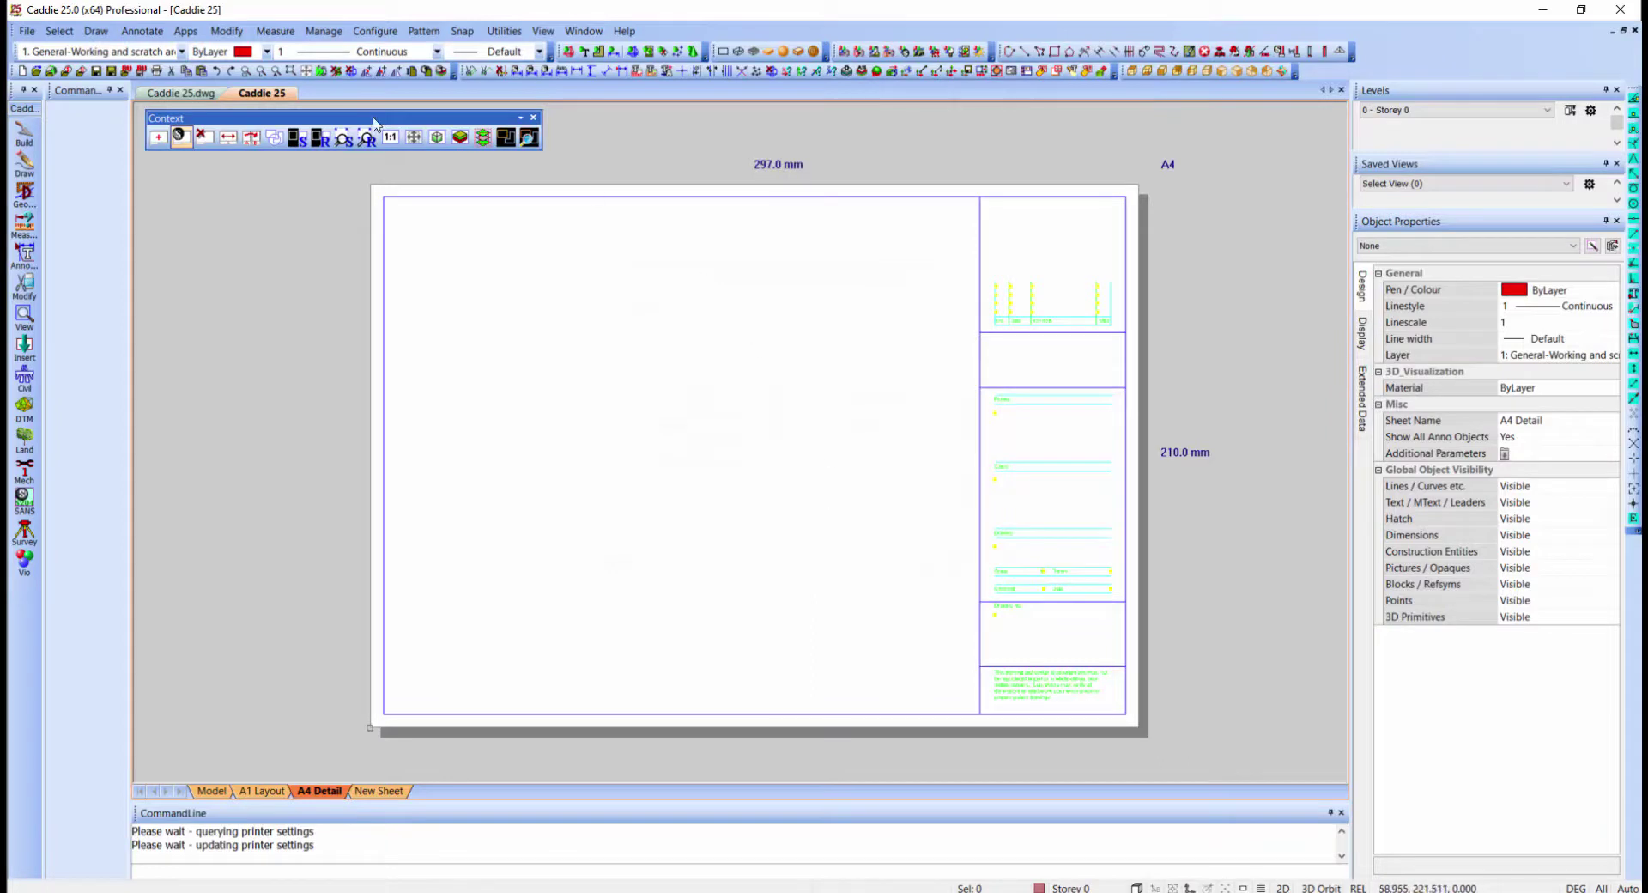
left_click(157, 71)
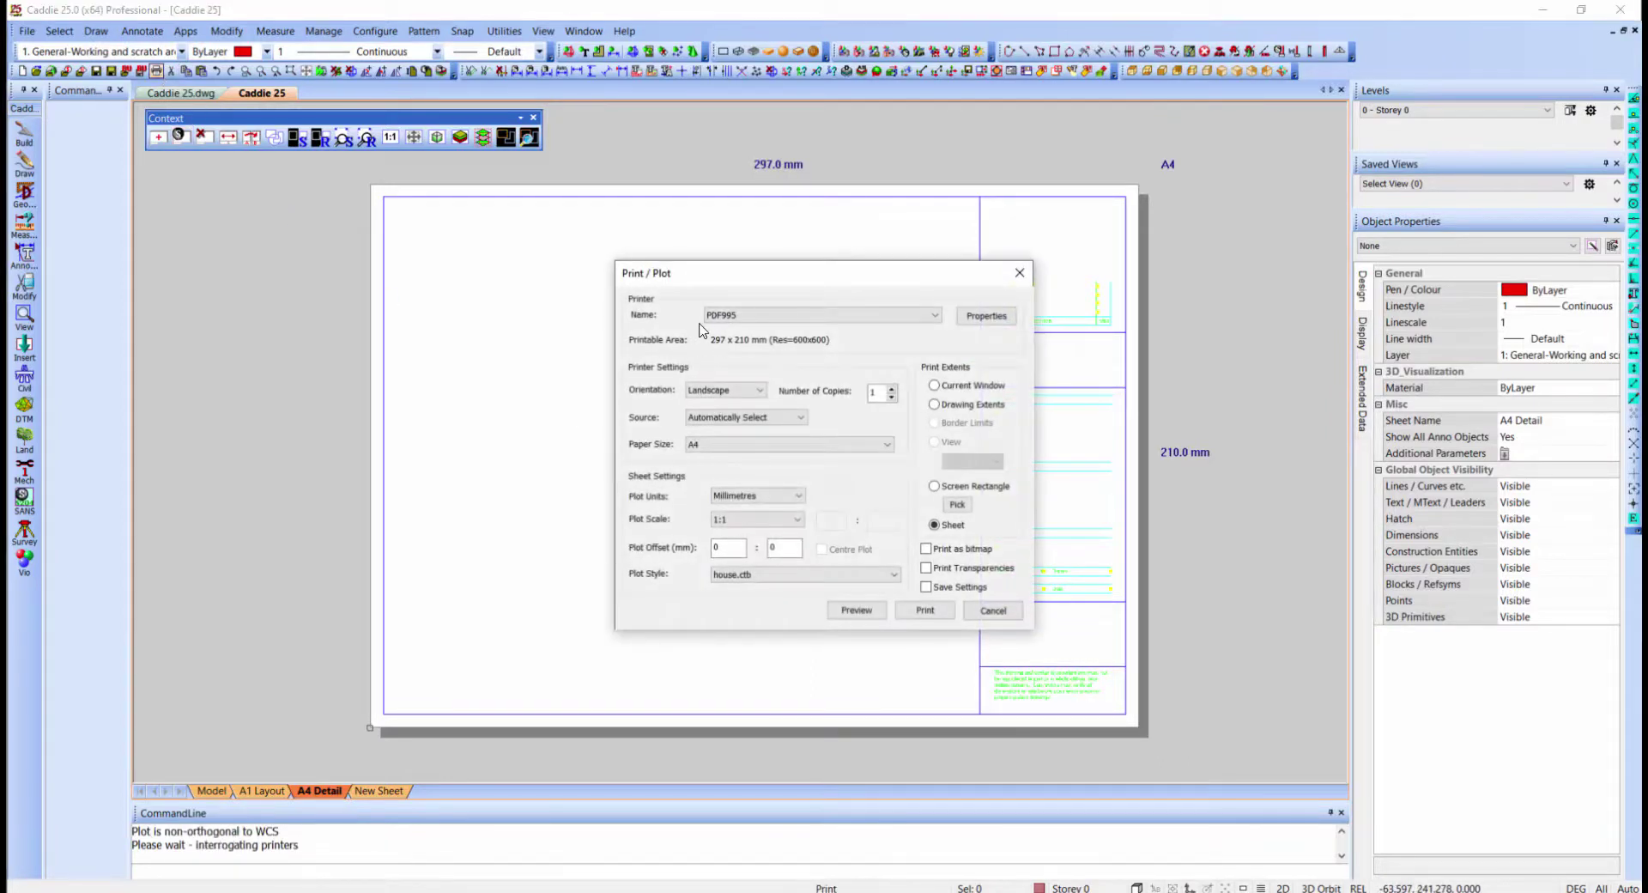
left_click(856, 610)
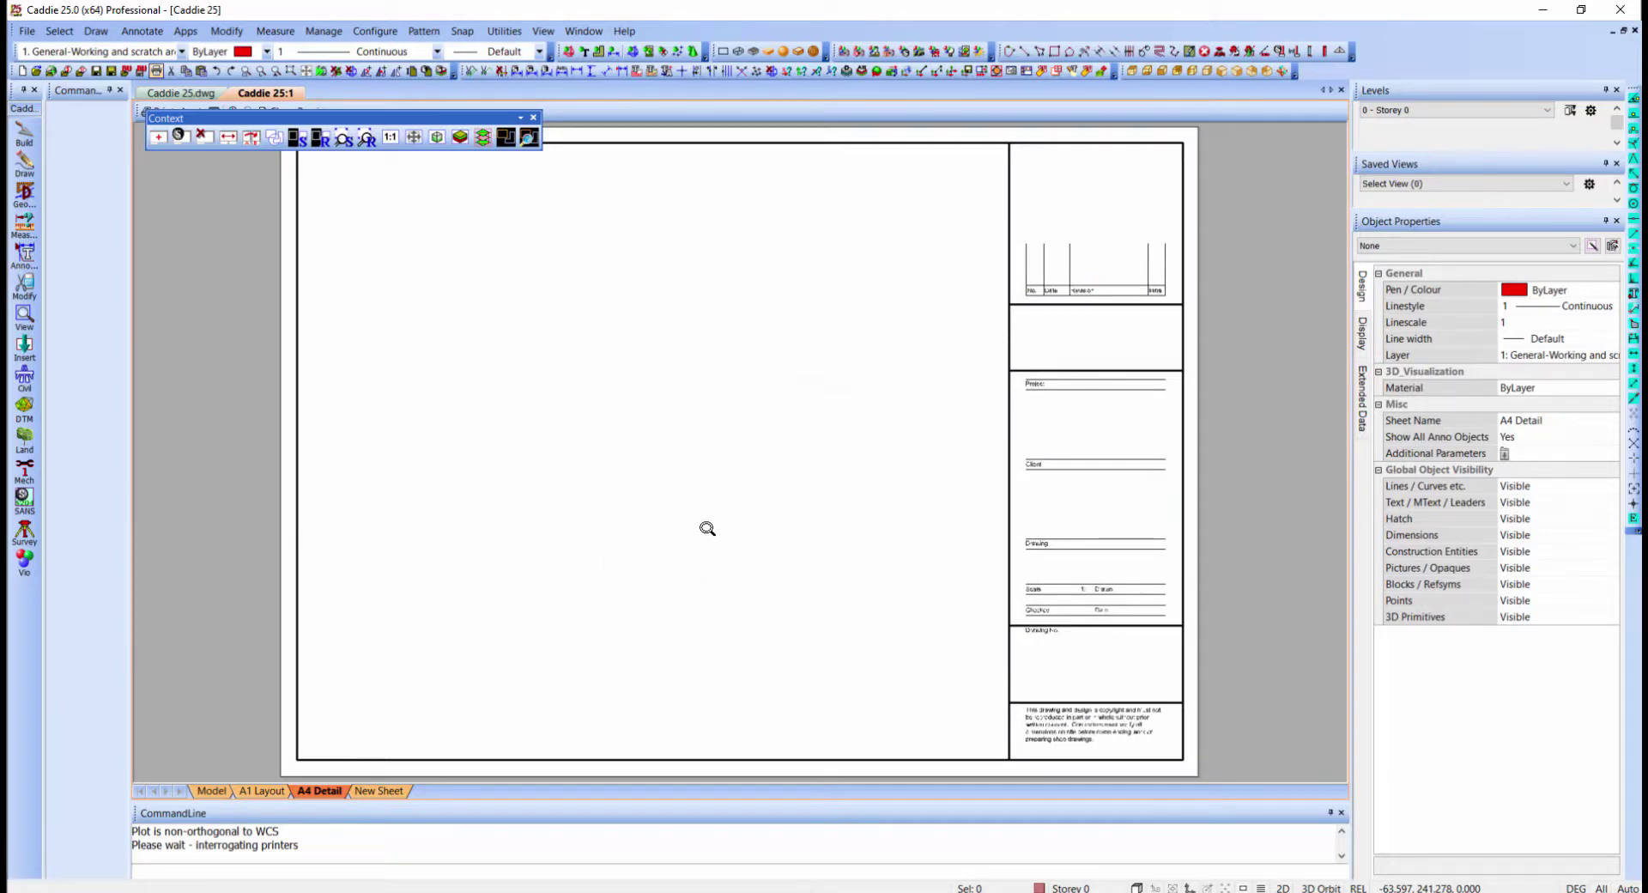
key("Escape")
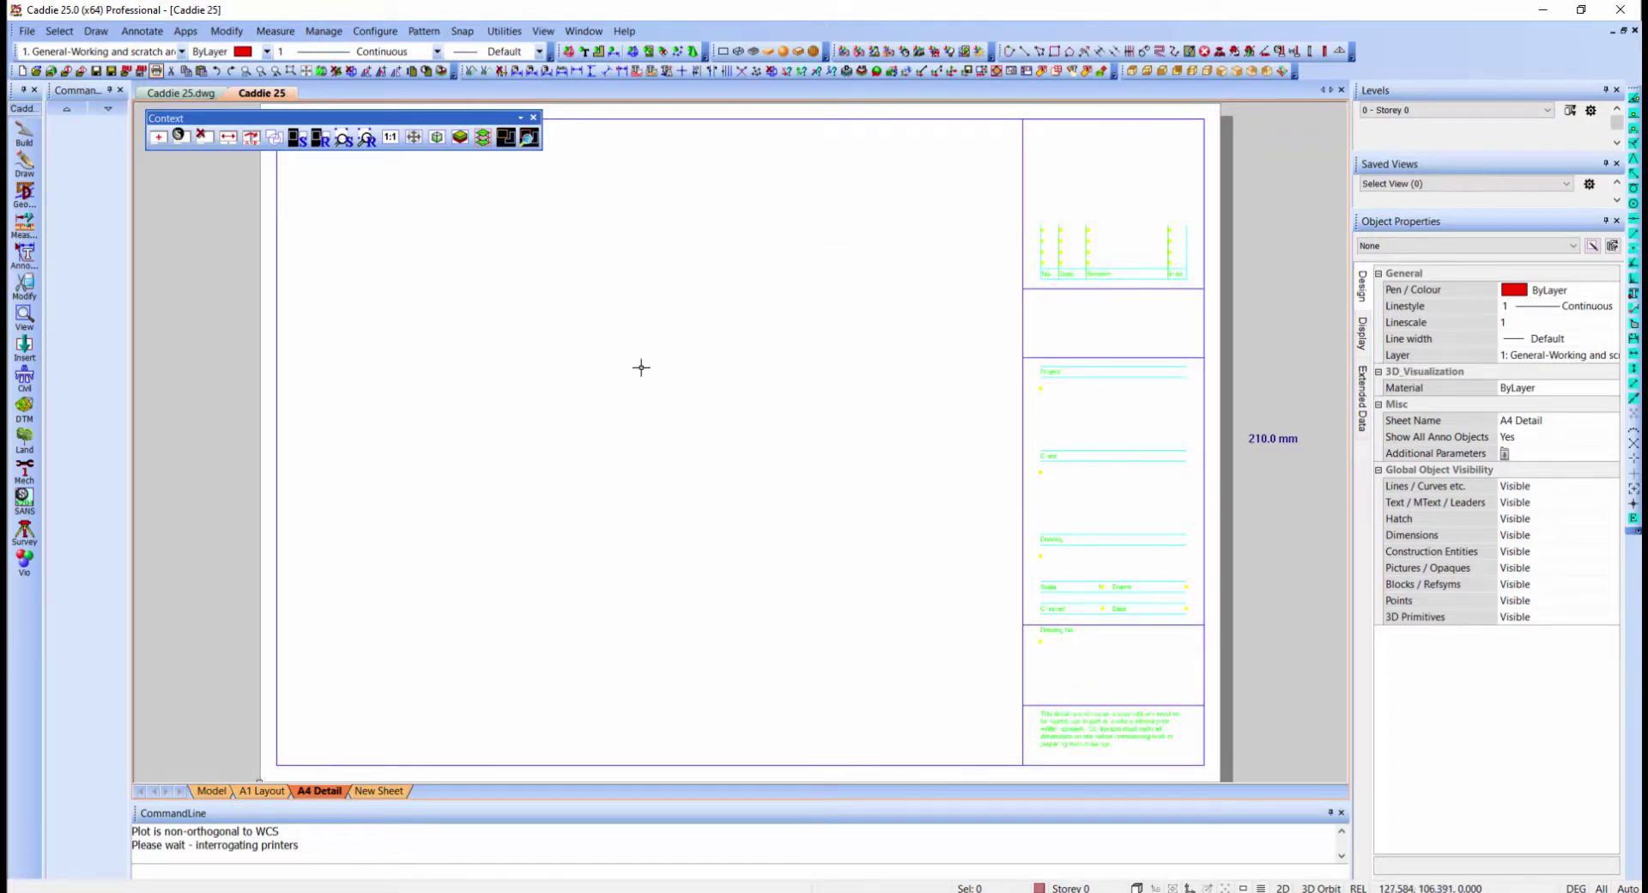
Step: Enable Save Settings in the Print / Plot dialog and preview the A4 Detail sheet
left_click(157, 71)
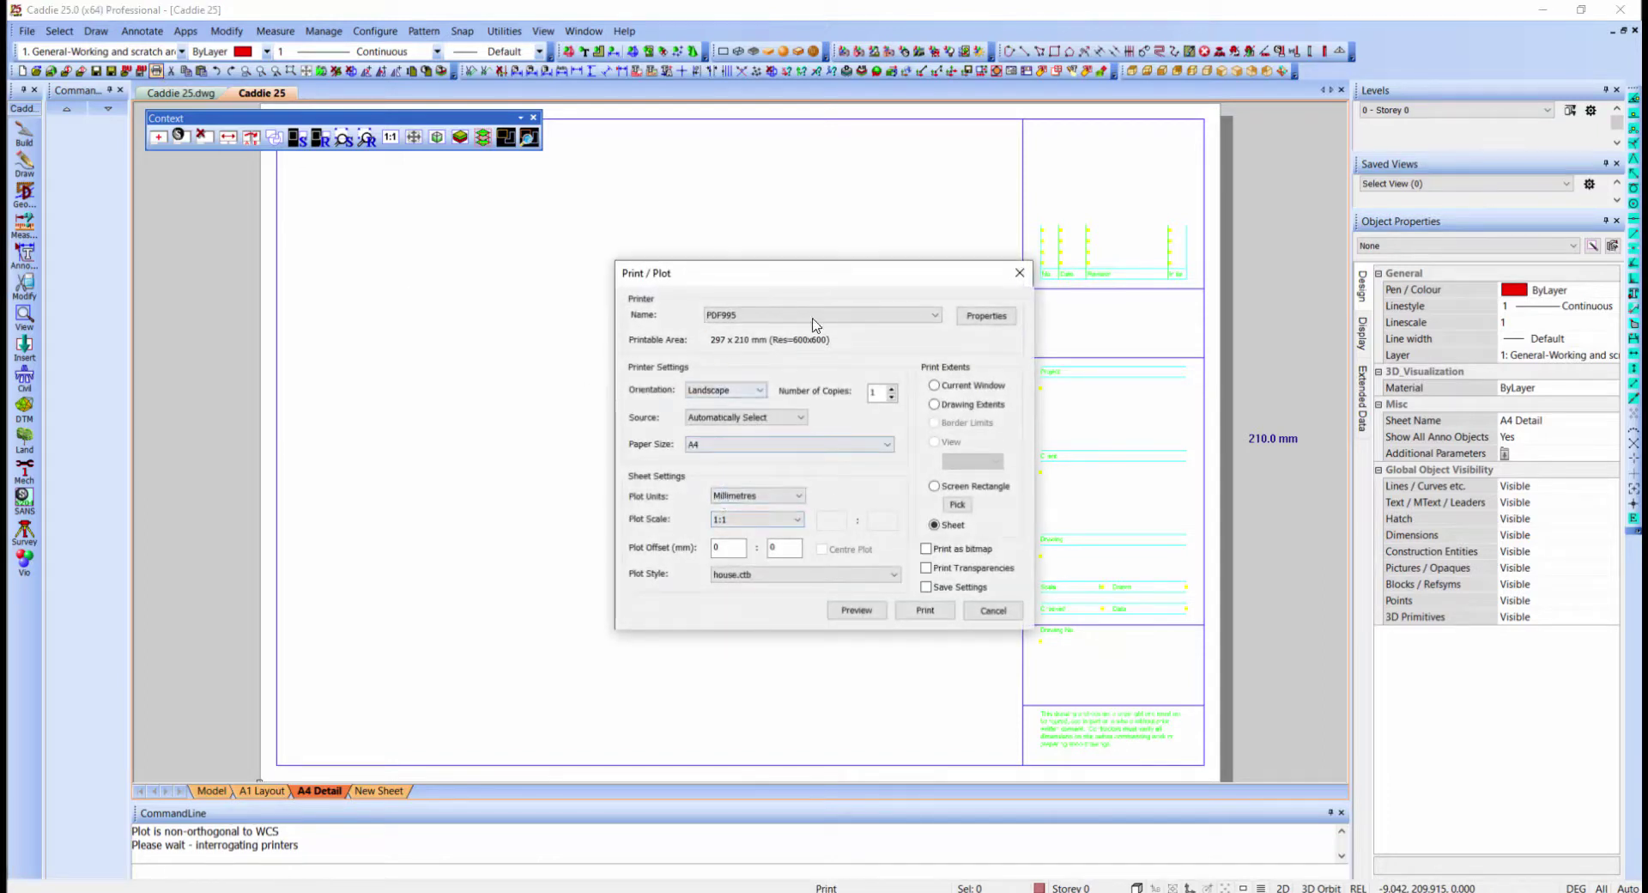
left_click(926, 587)
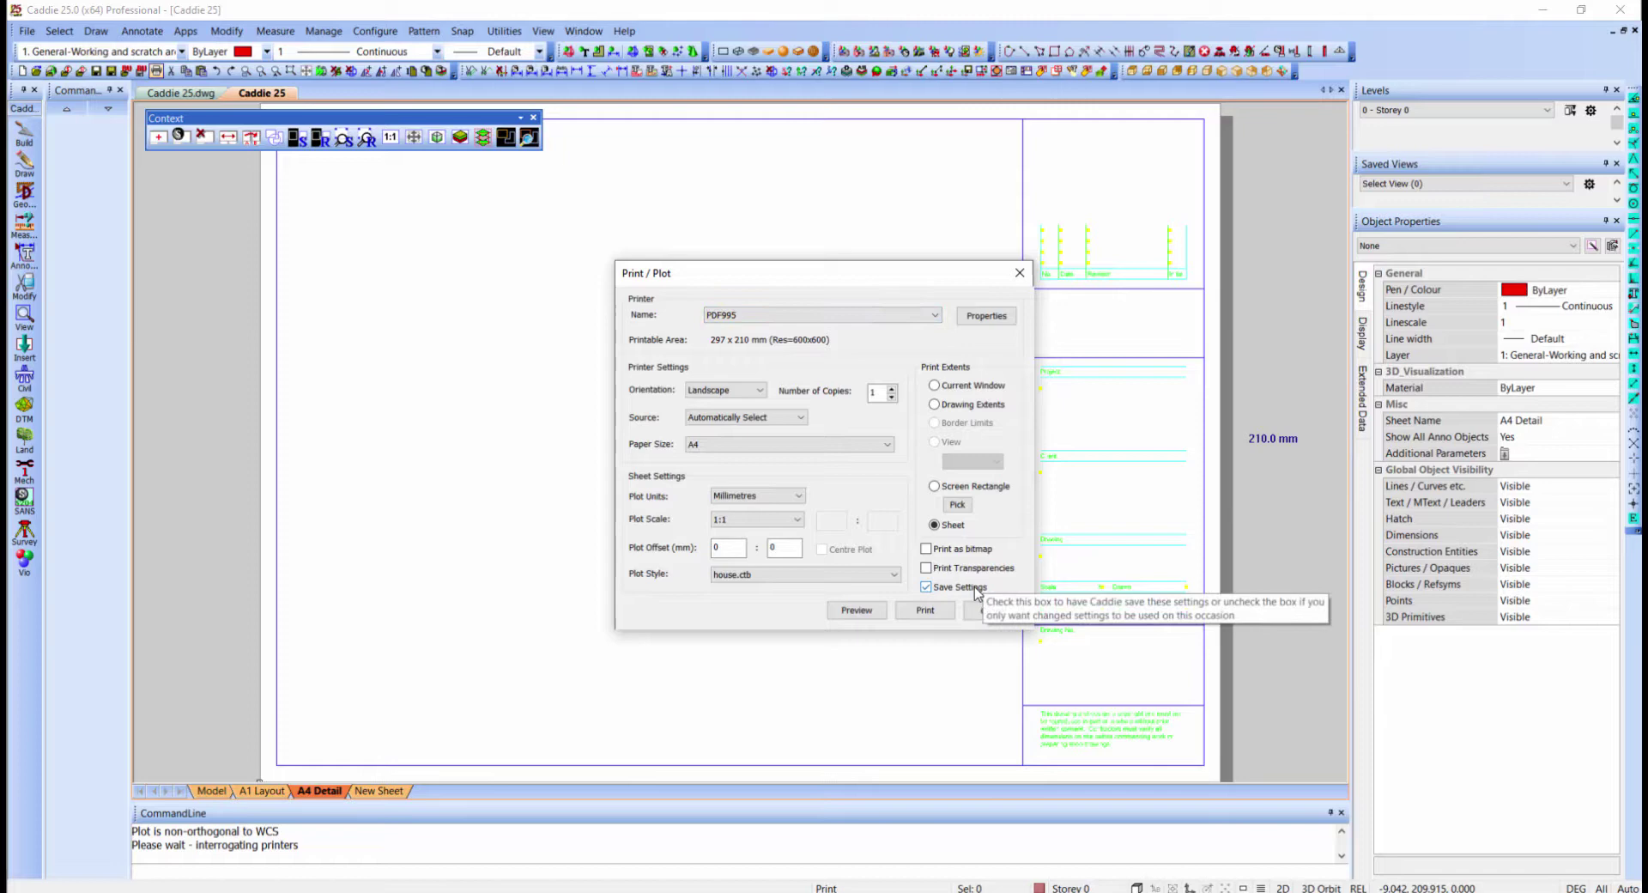
left_click(857, 610)
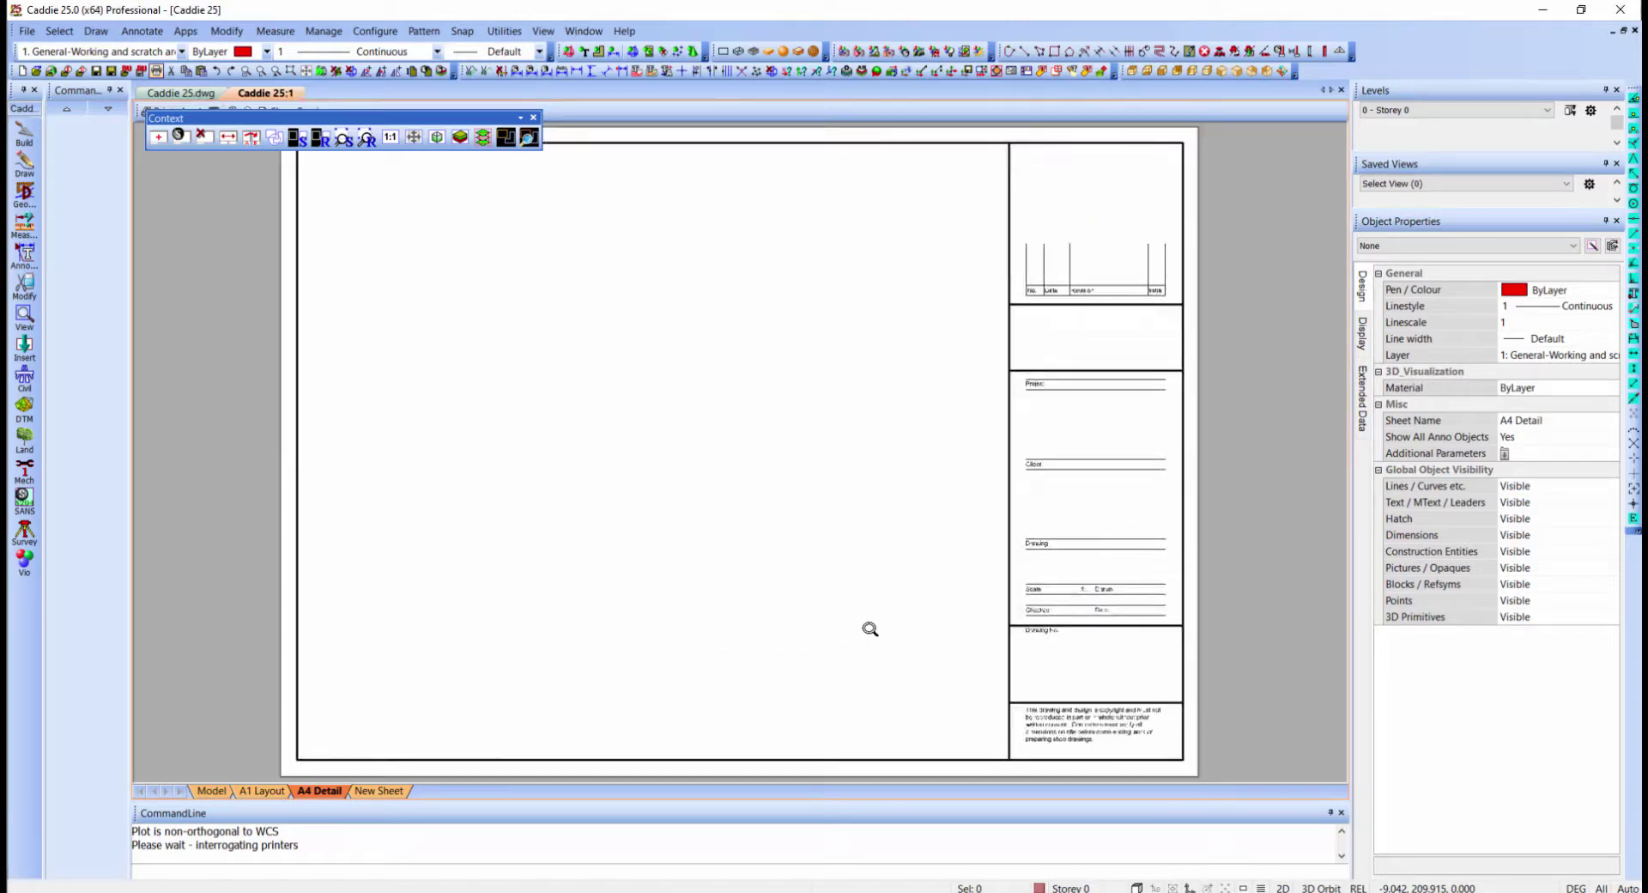
left_click(841, 485)
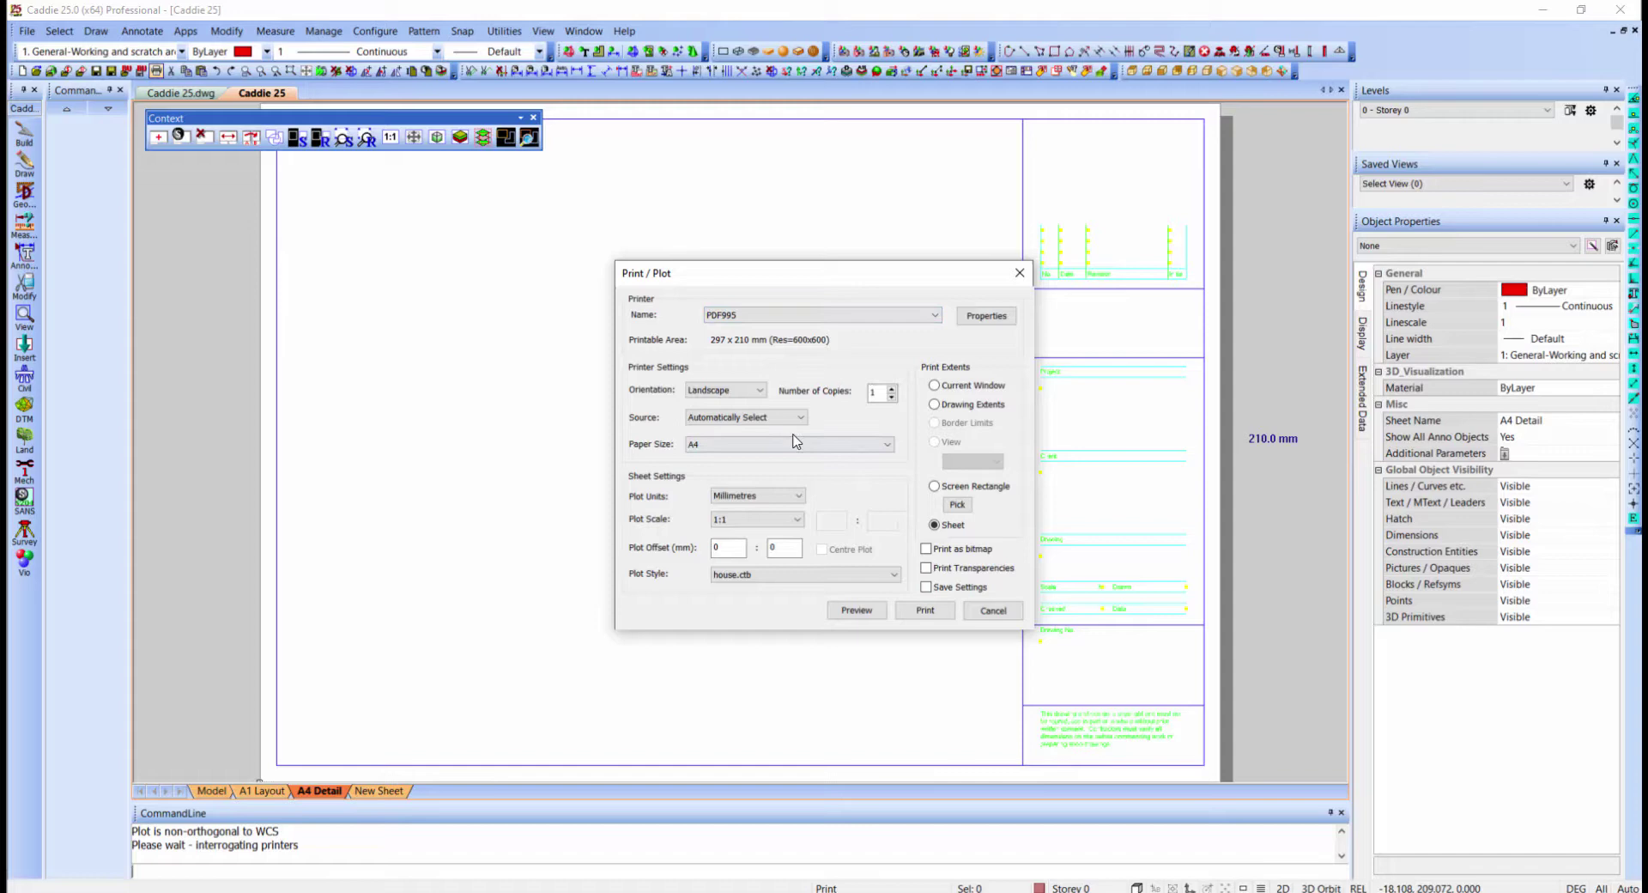
left_click(855, 612)
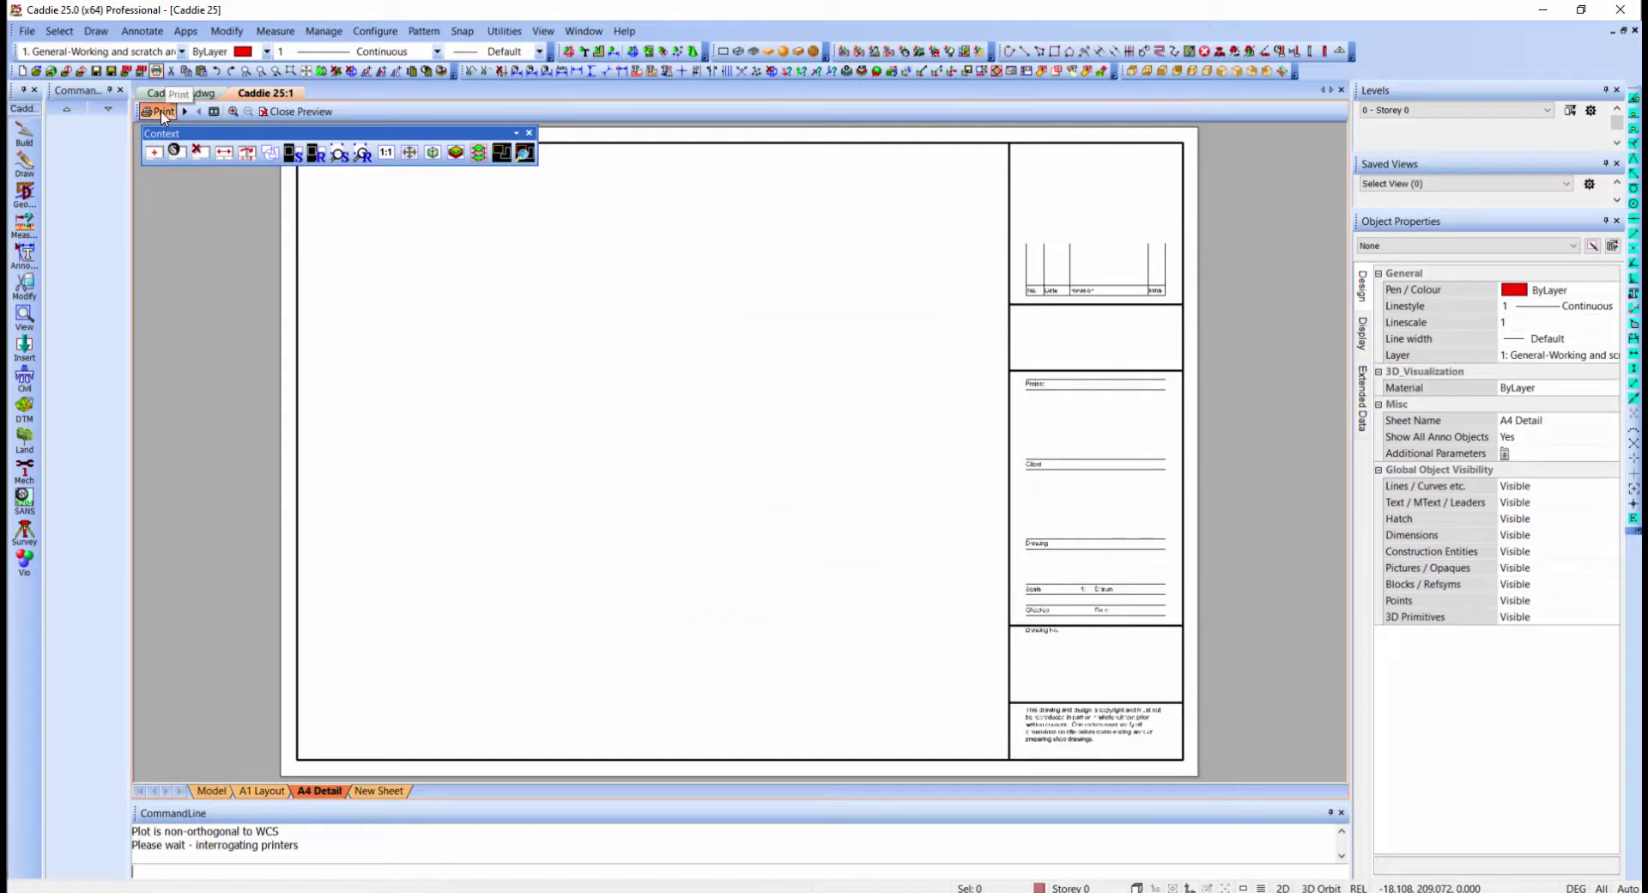
Step: Print the previewed sheet through PDF995 as 'A4 Detail_Caddie 25.pdf' on the Desktop
left_click(161, 112)
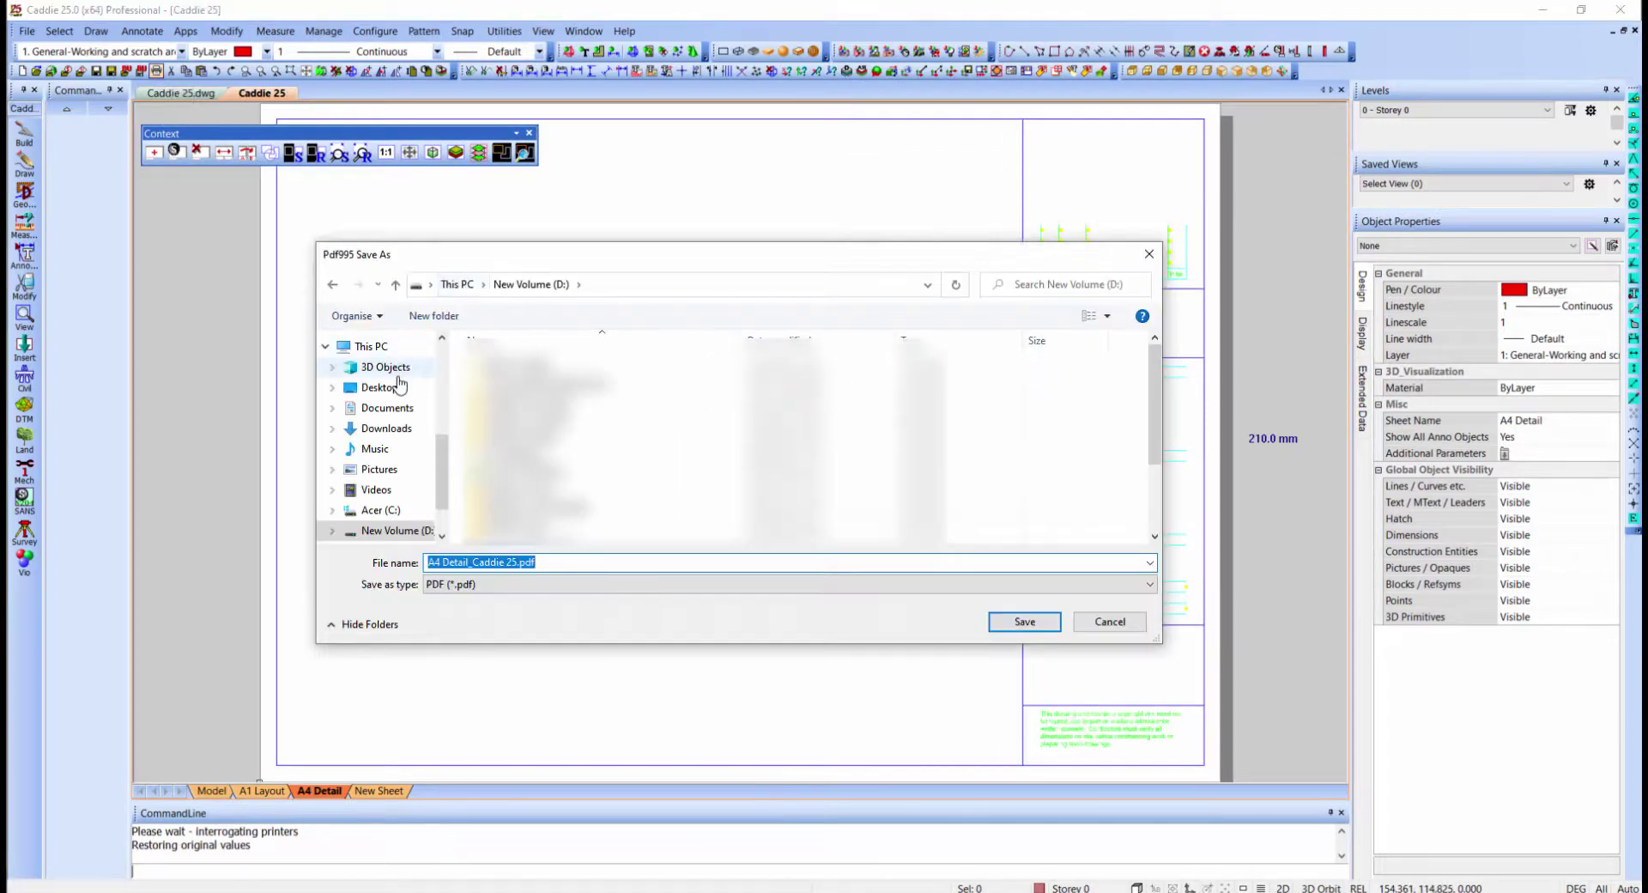
left_click(398, 387)
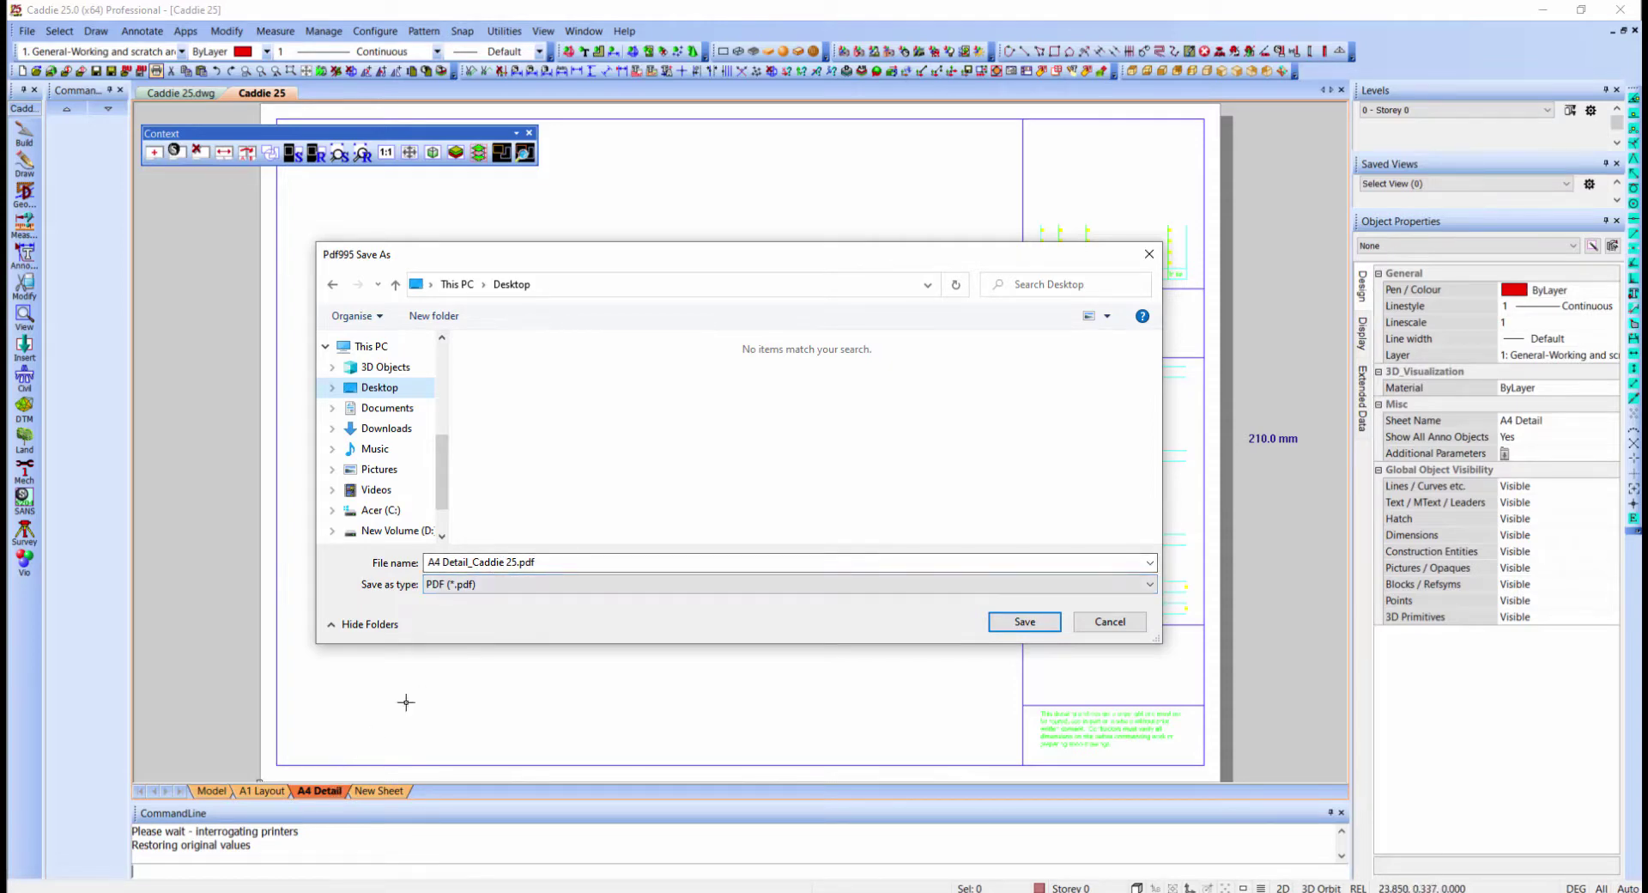
left_click(1032, 621)
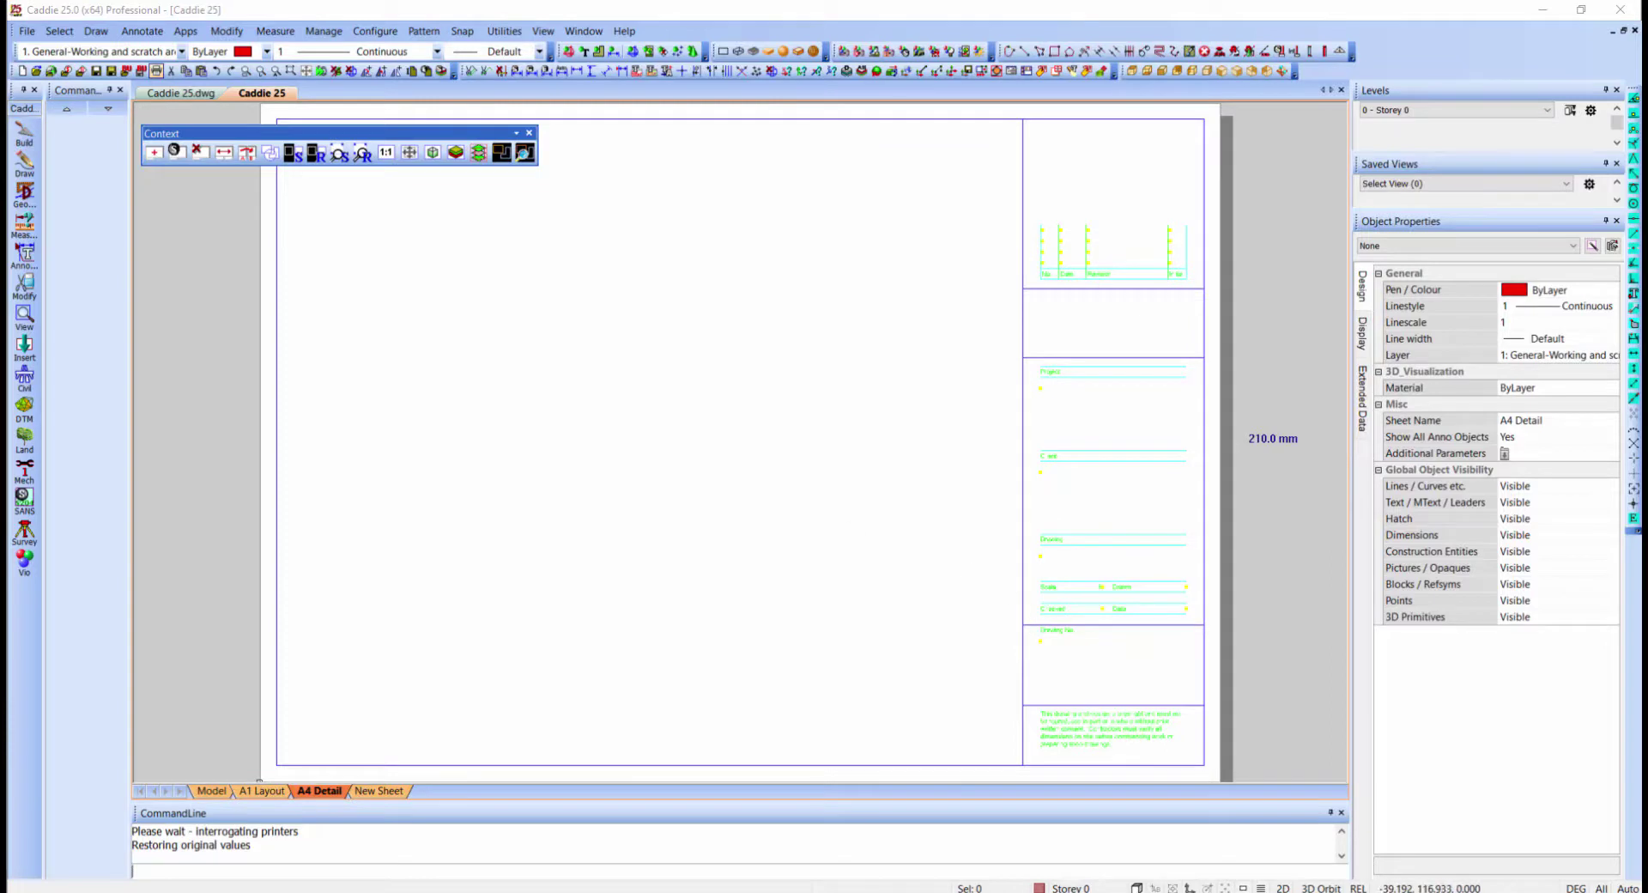